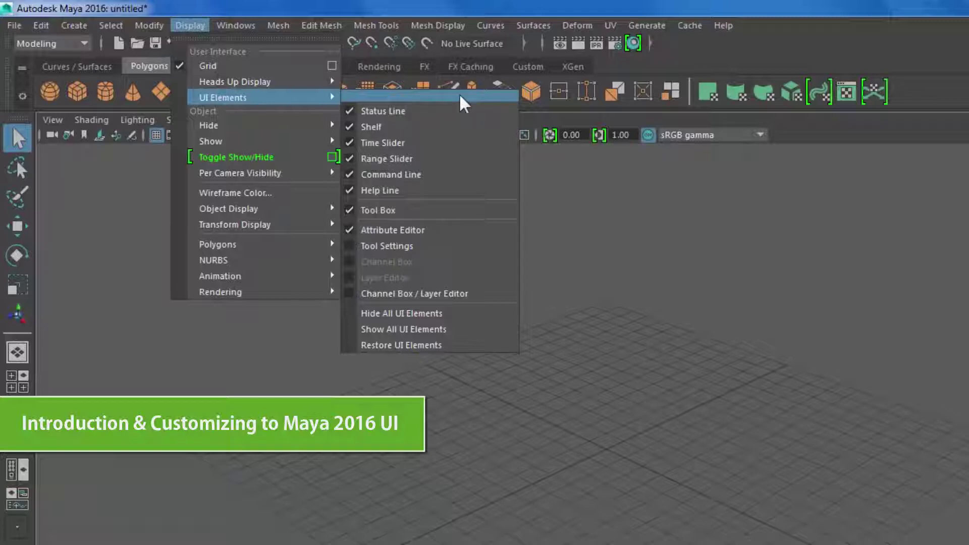
- Hide the Status Line, Shelf, Time Slider, Range Slider, Command Line and Help Line
{"action": "left_click", "coordinate": [460, 94]}
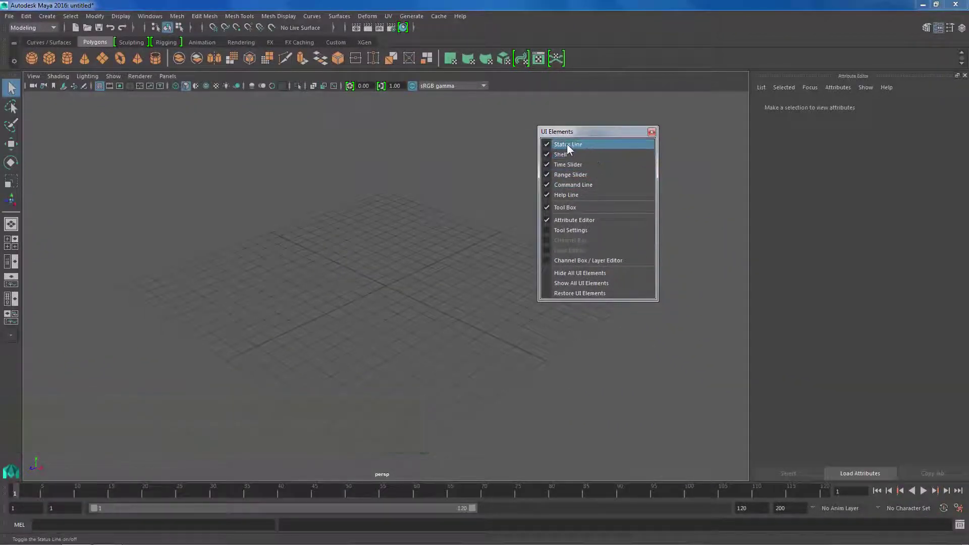
{"action": "left_click", "coordinate": [567, 144]}
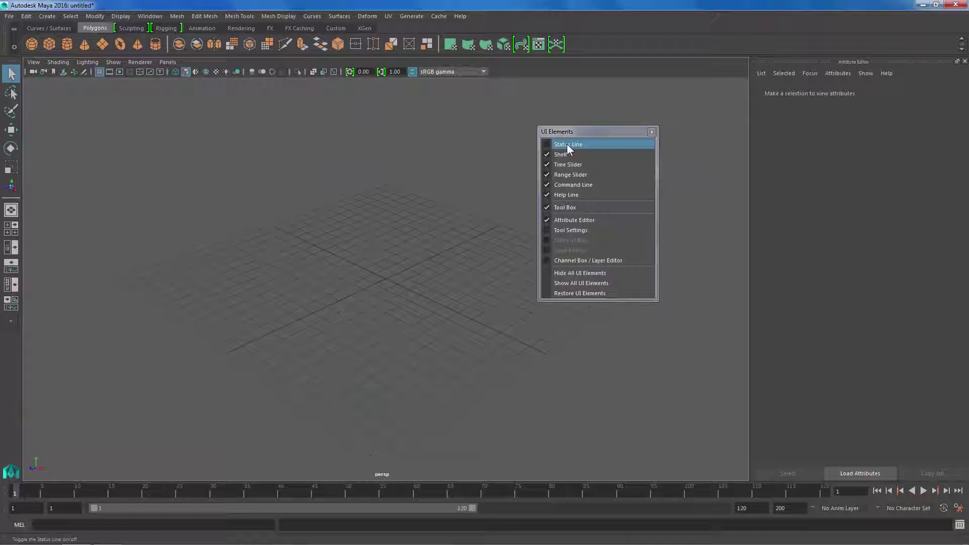
{"action": "left_click", "coordinate": [567, 144]}
{"action": "left_click", "coordinate": [572, 155]}
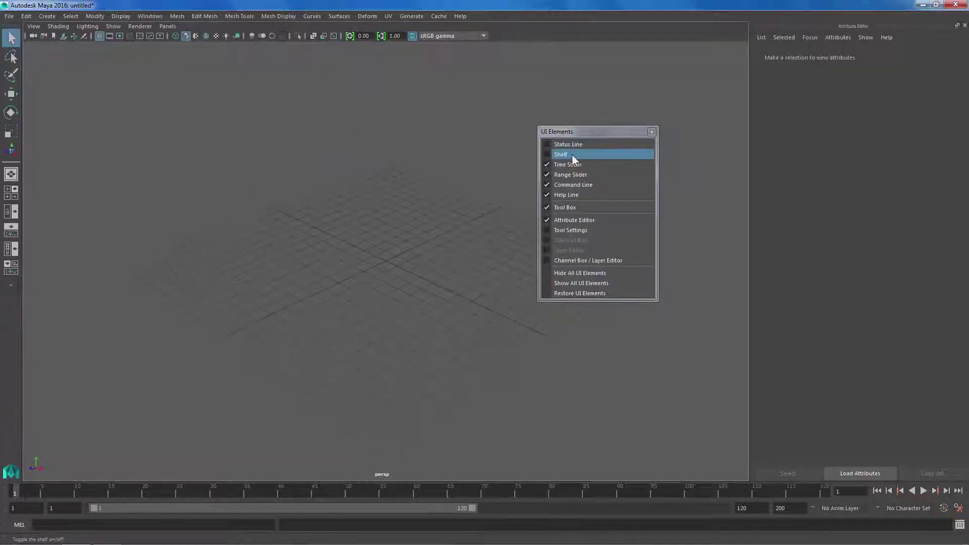
{"action": "left_click", "coordinate": [575, 164]}
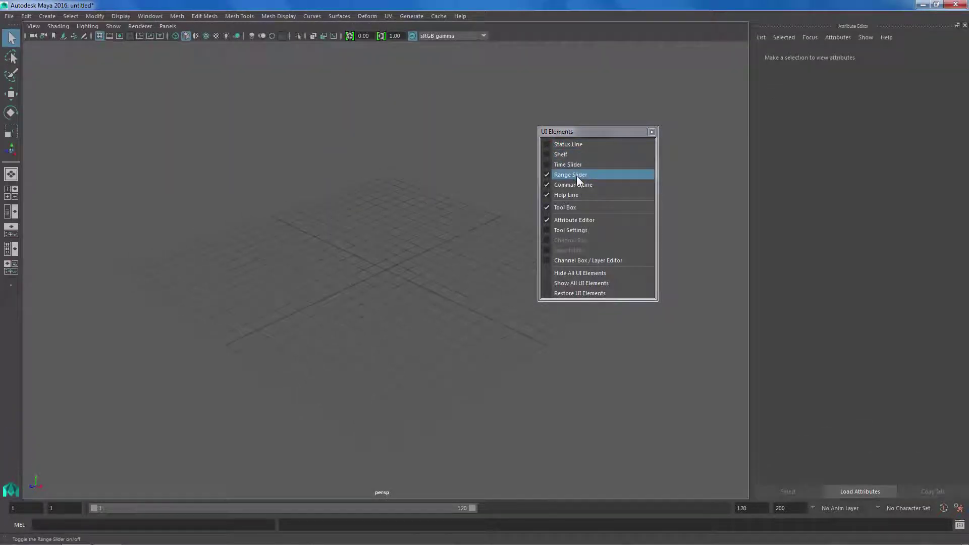
{"action": "left_click", "coordinate": [578, 177]}
{"action": "left_click", "coordinate": [578, 186]}
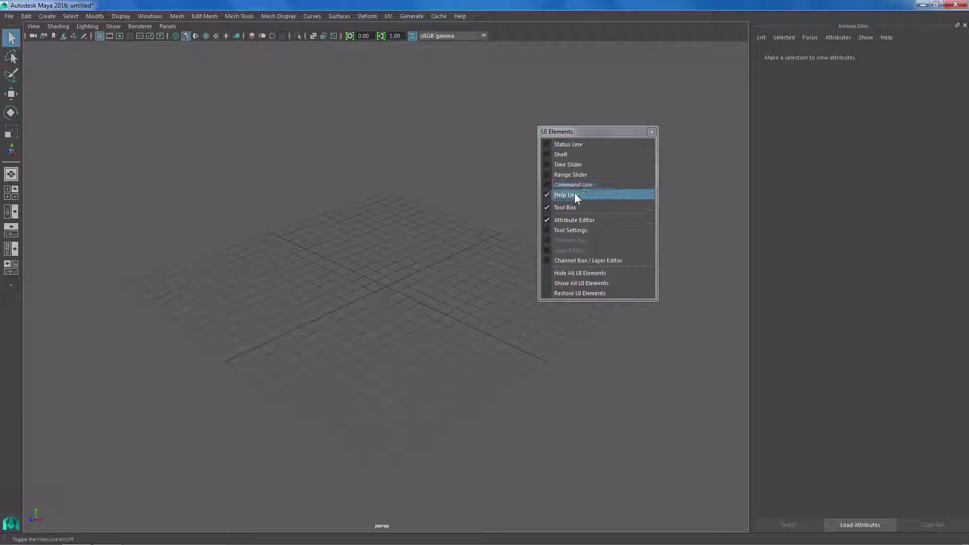
{"action": "left_click", "coordinate": [576, 196]}
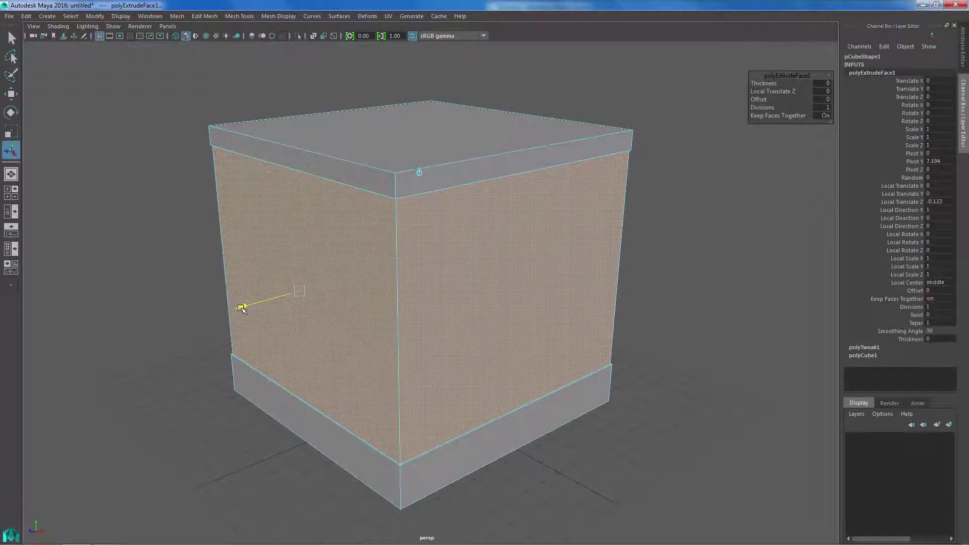
- Push the extruded side faces inward and weld the bottom step vertex onto its neighbour
{"action": "left_click_drag", "start_coordinate": [243, 307], "coordinate": [258, 303]}
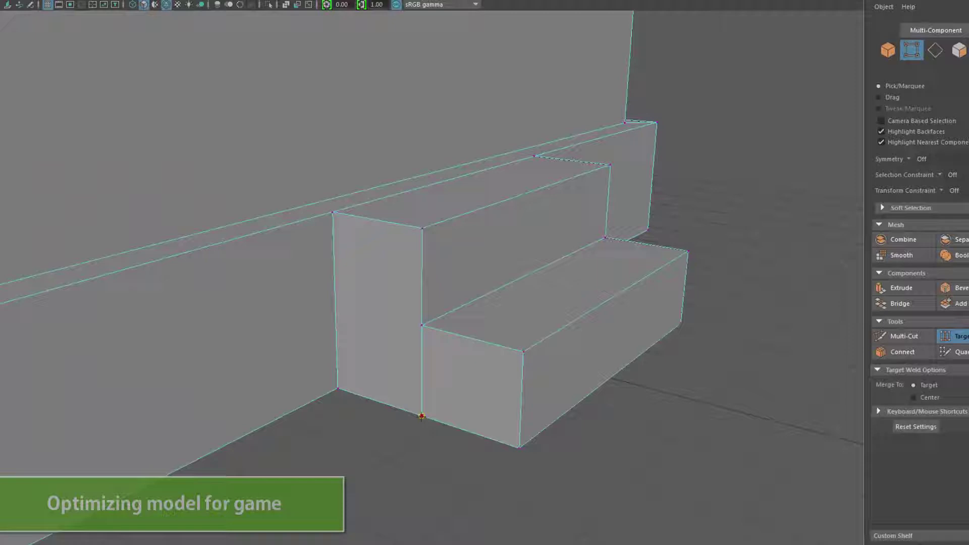
{"action": "left_click_drag", "start_coordinate": [434, 405], "coordinate": [368, 383]}
{"action": "left_click_drag", "start_coordinate": [285, 415], "coordinate": [273, 413]}
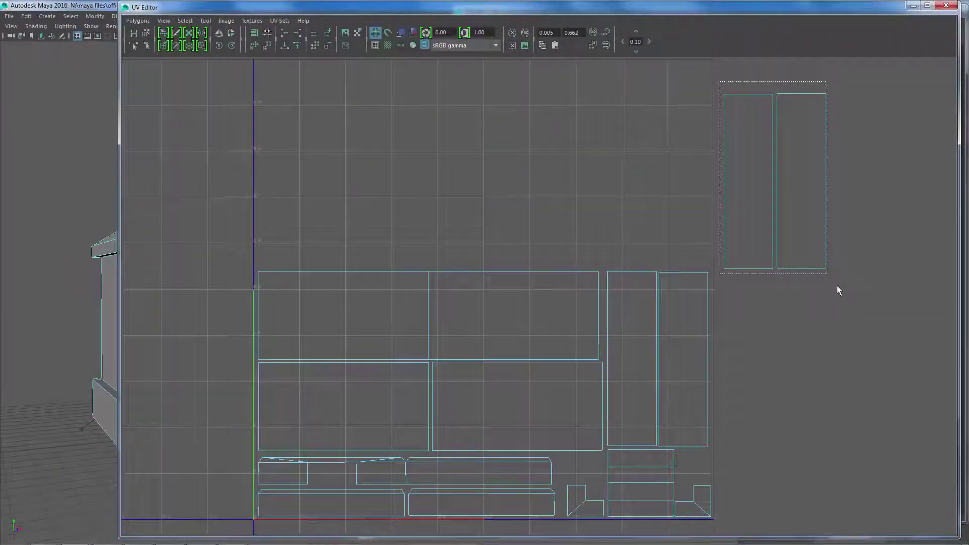
- Move the two right-hand UV shells left into the texture space, then select another shell group
{"action": "left_click_drag", "start_coordinate": [719, 86], "coordinate": [848, 280]}
{"action": "left_click_drag", "start_coordinate": [885, 185], "coordinate": [767, 182]}
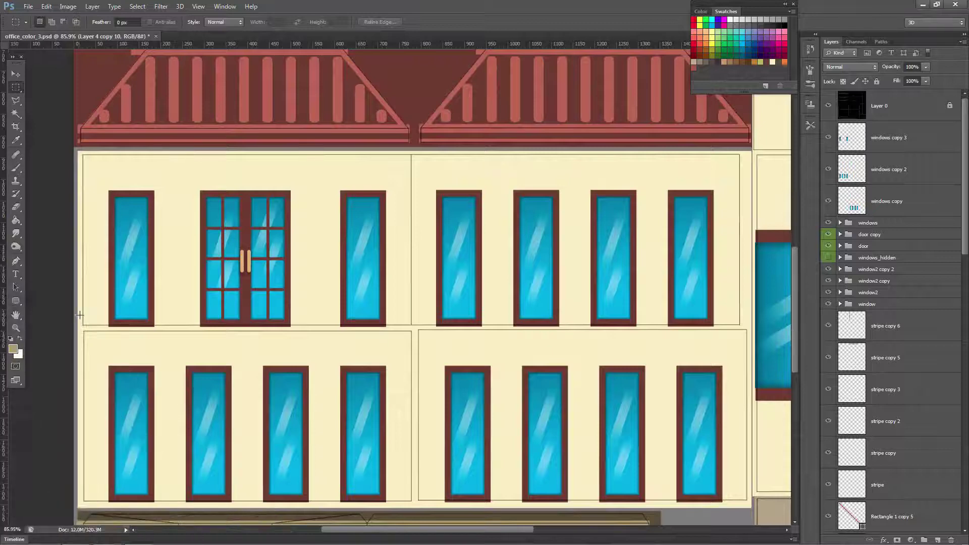
{"action": "left_click_drag", "start_coordinate": [78, 316], "coordinate": [753, 326]}
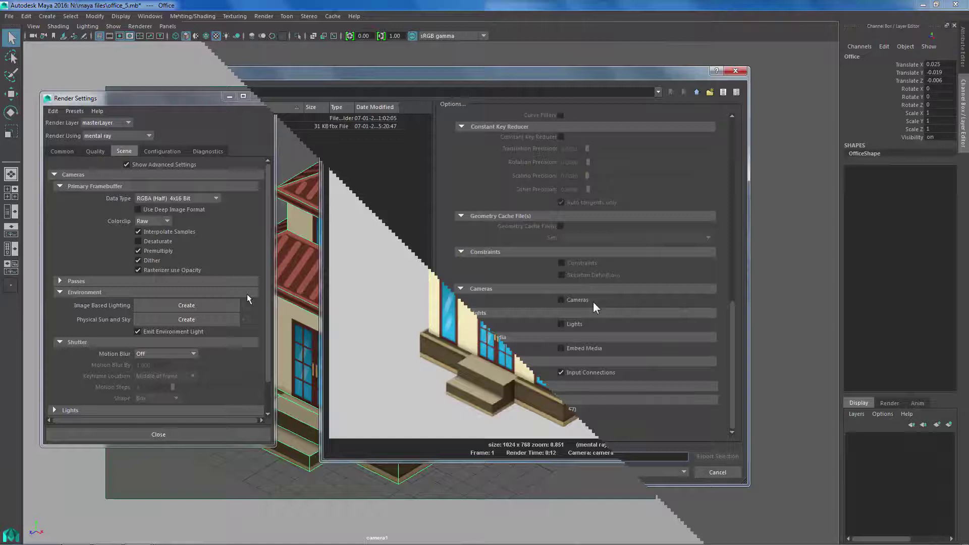
{"action": "scroll", "coordinate": [593, 302], "scroll_direction": "up", "scroll_amount": 3}
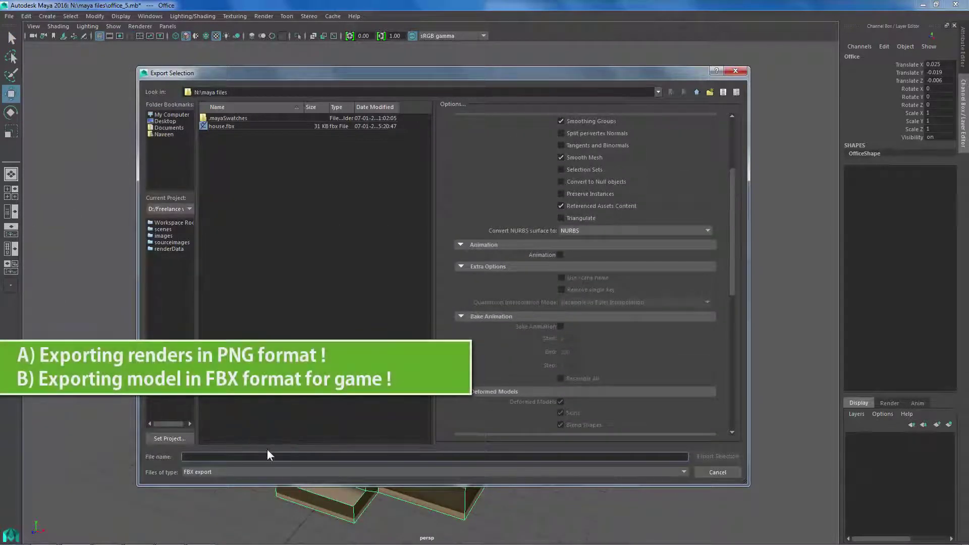
{"action": "type", "text": "office"}
- Keep FBX export as the file type for the 'office' export
{"action": "left_click", "coordinate": [310, 473]}
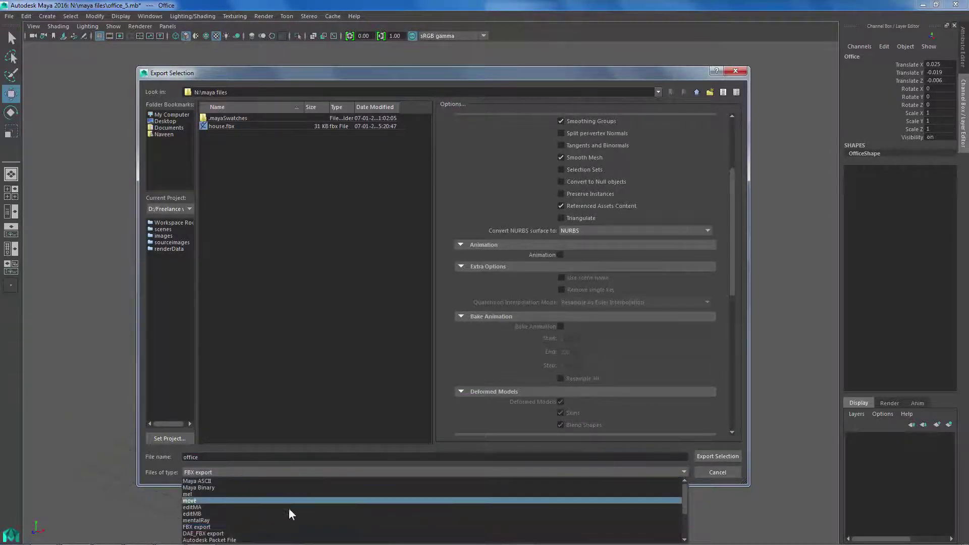
{"action": "left_click", "coordinate": [265, 527]}
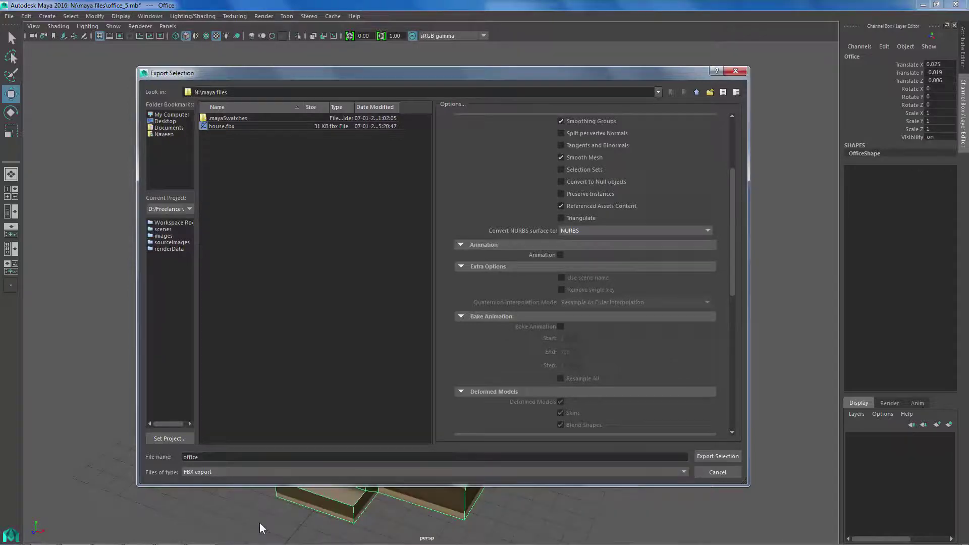